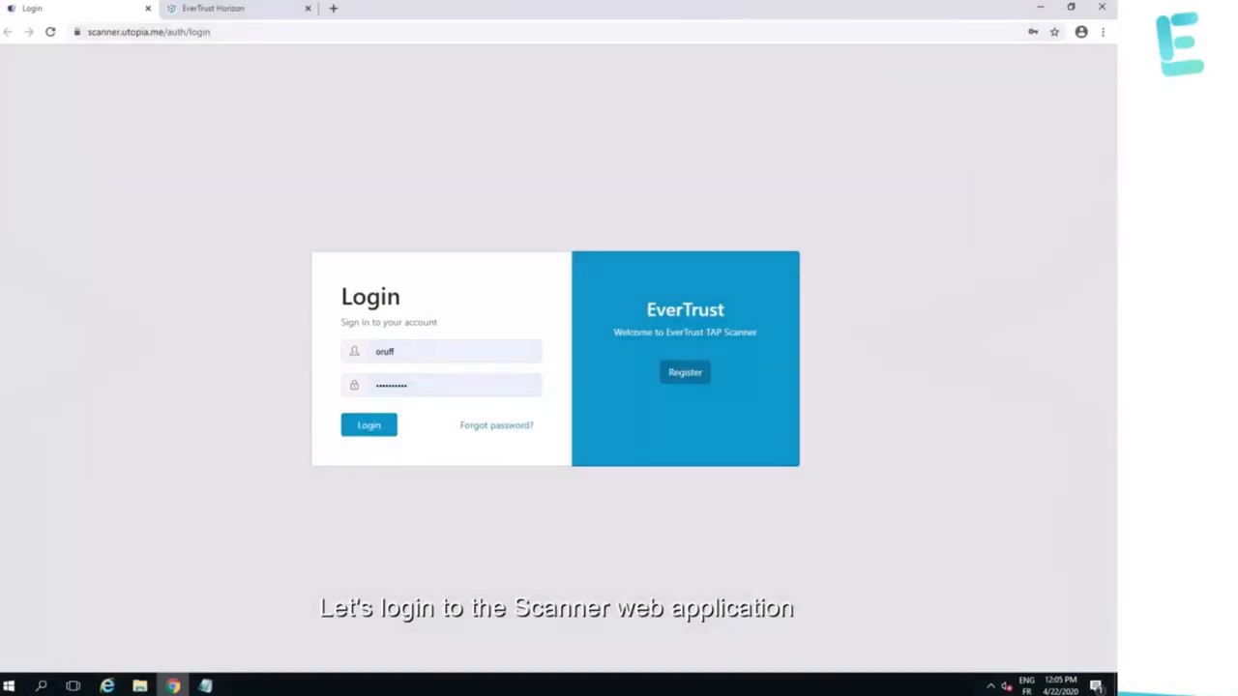
Sign in and read the dashboard charts of previous scans by key algorithm, signing algorithm and protocol.
{"action": "left_click", "coordinate": [366, 433]}
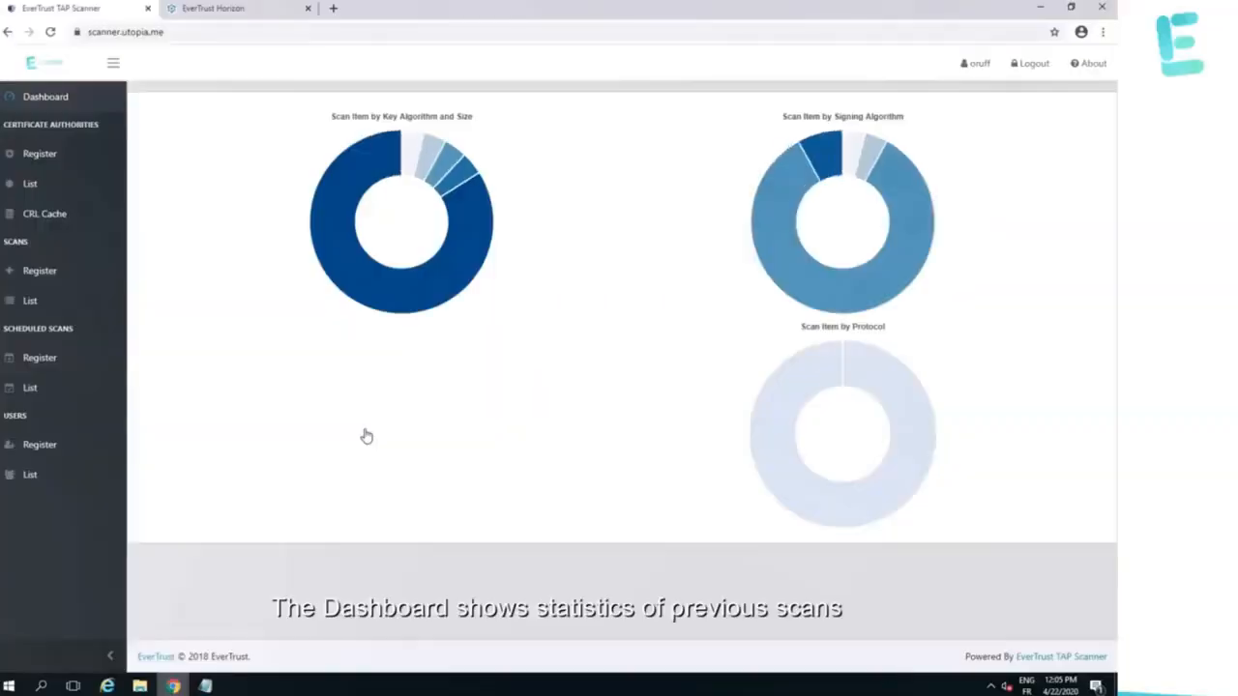
{"action": "mouse_move", "coordinate": [397, 303]}
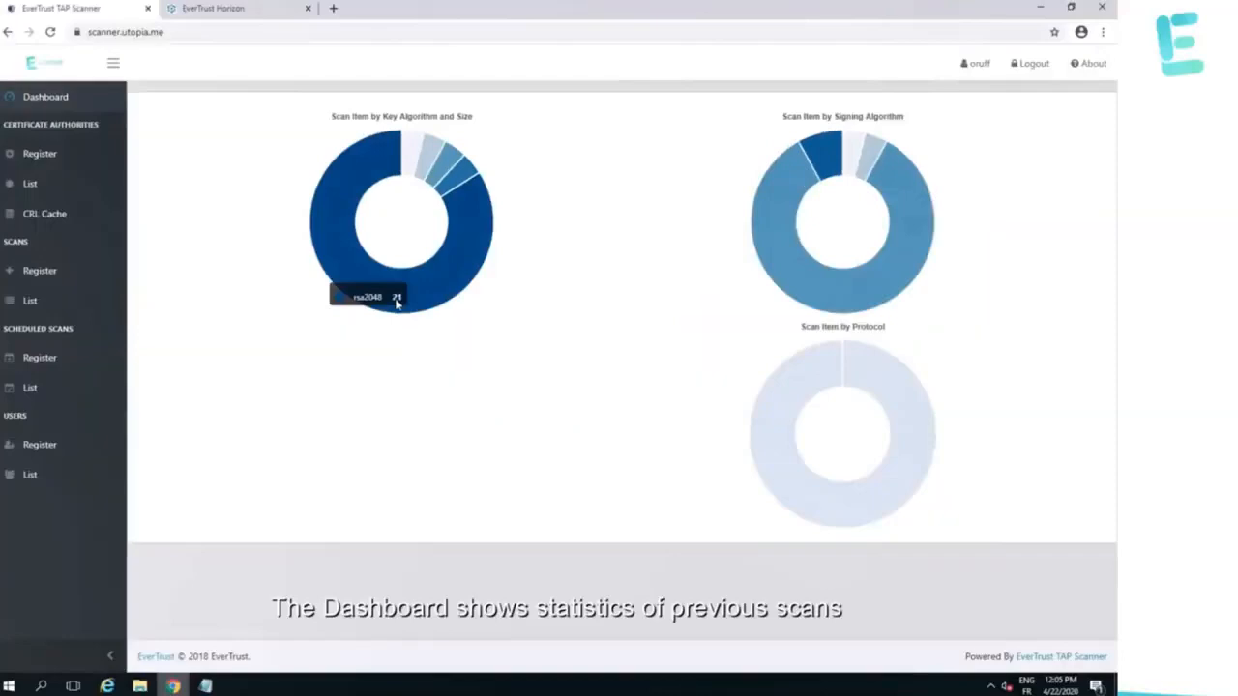
{"action": "mouse_move", "coordinate": [458, 171]}
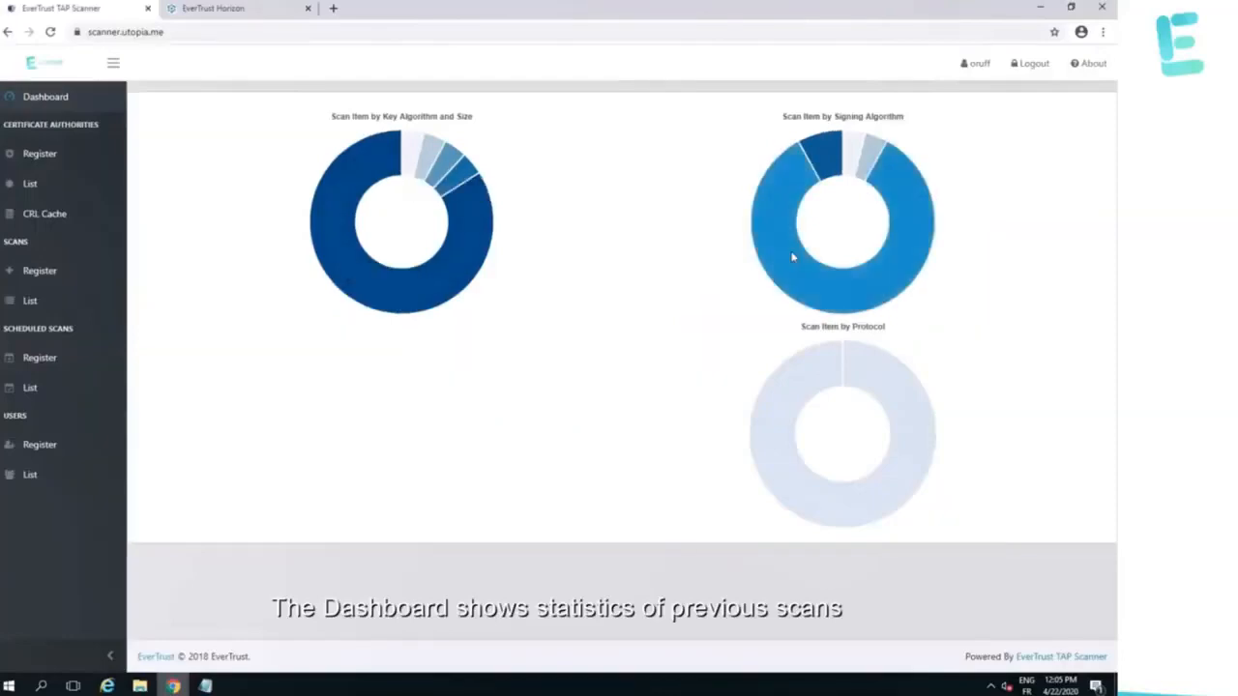
{"action": "mouse_move", "coordinate": [791, 256]}
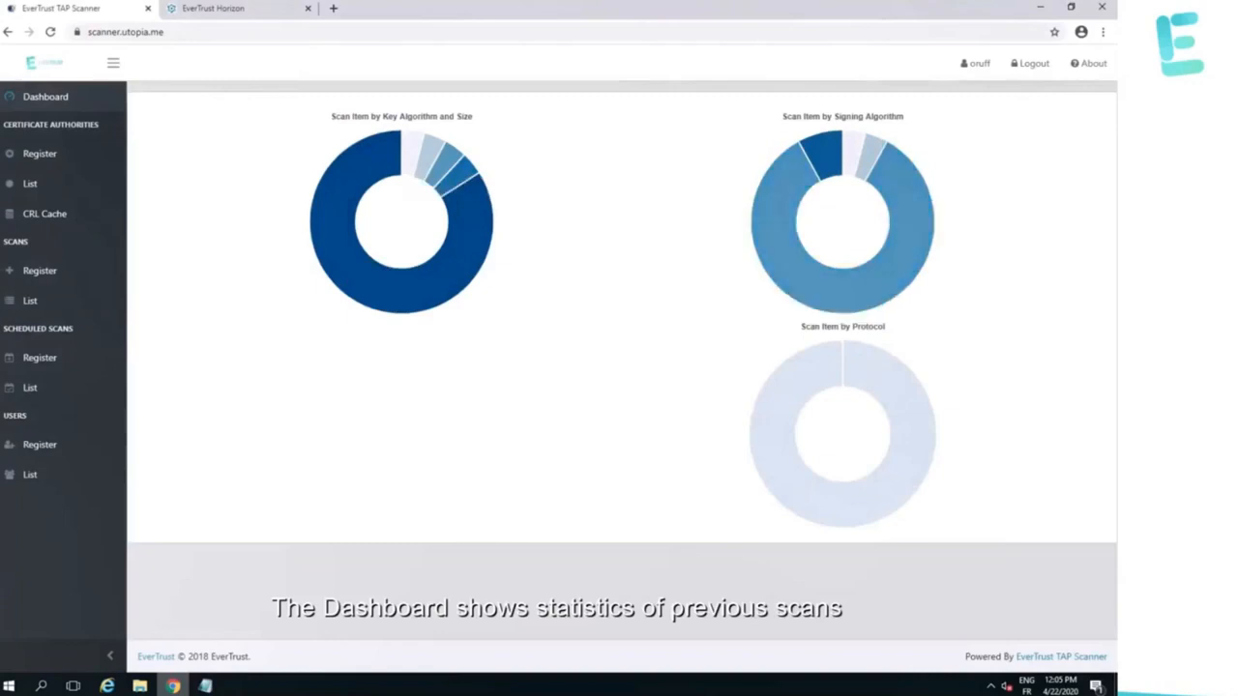
{"action": "mouse_move", "coordinate": [767, 399]}
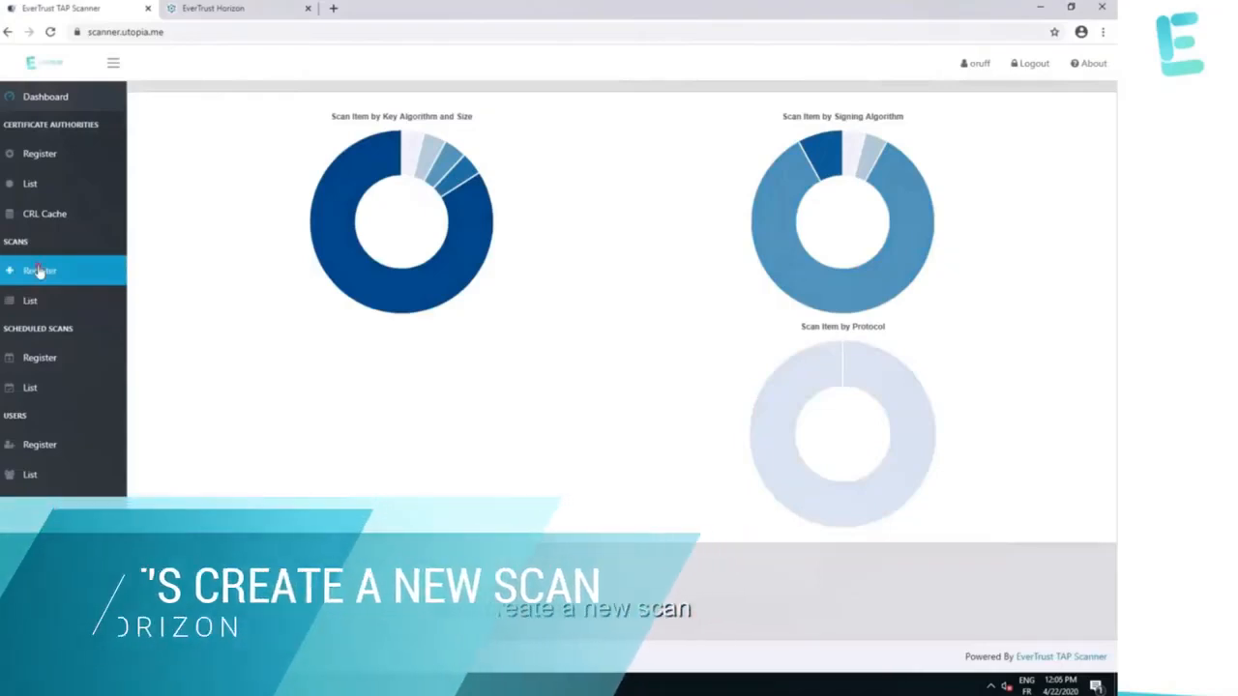
Start a new scan named 'Local Web' with the description 'Test Scan'.
{"action": "left_click", "coordinate": [38, 271]}
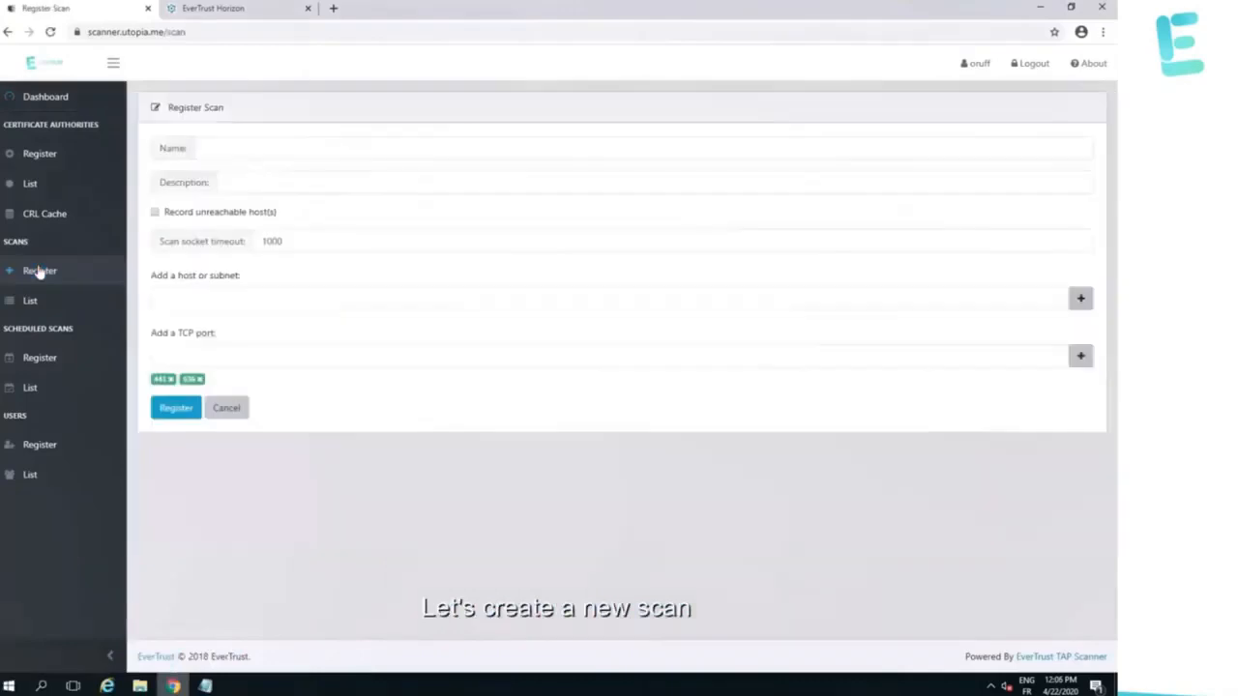
{"action": "left_click", "coordinate": [276, 150]}
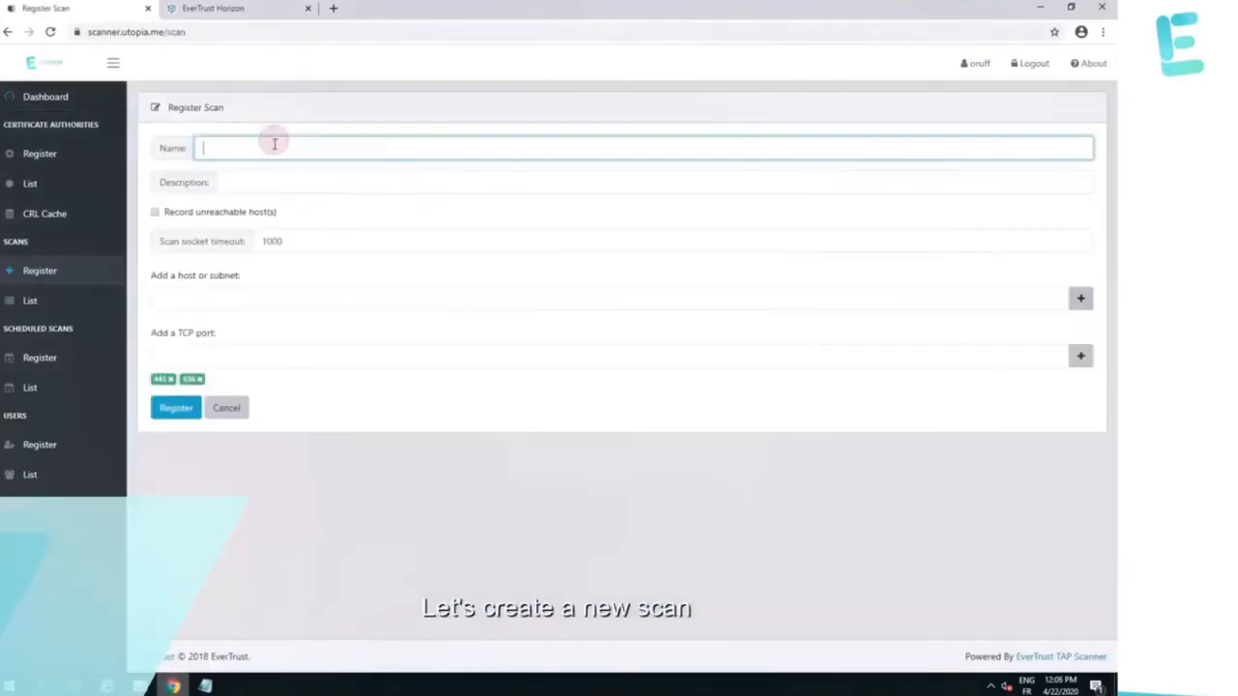
{"action": "type", "text": "Lo"}
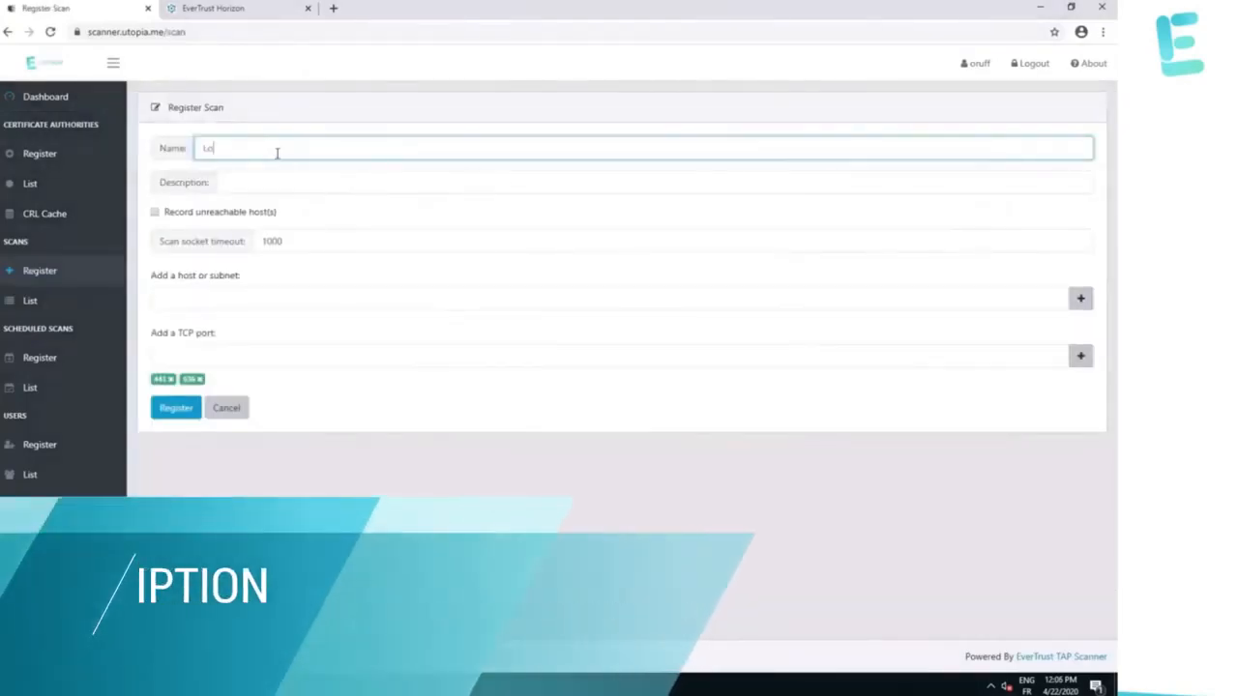
{"action": "type", "text": "cal Wa"}
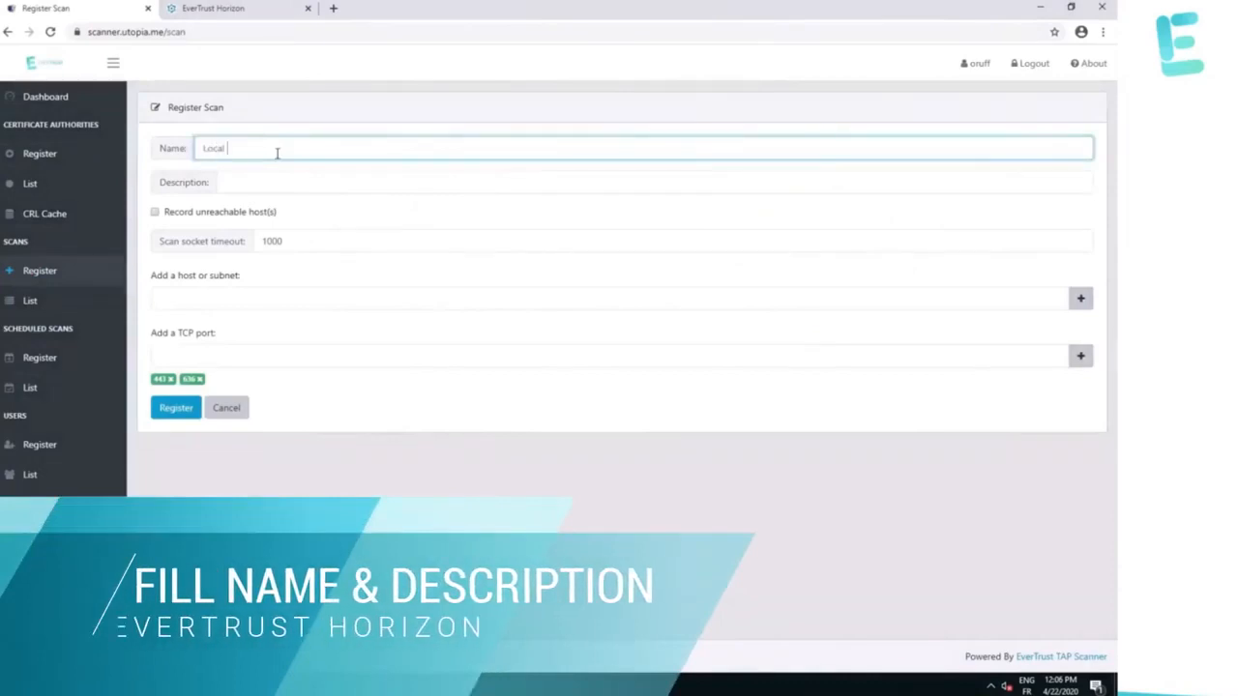
{"action": "key", "text": "Tab"}
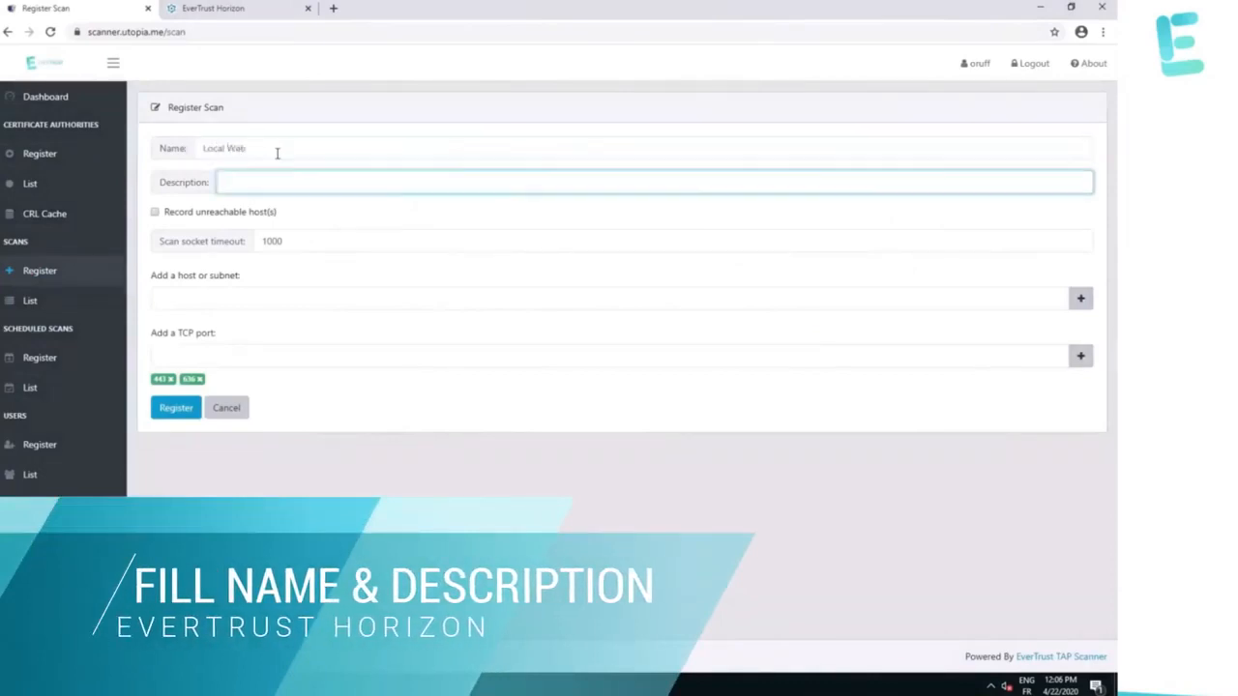
{"action": "type", "text": "Test Scan"}
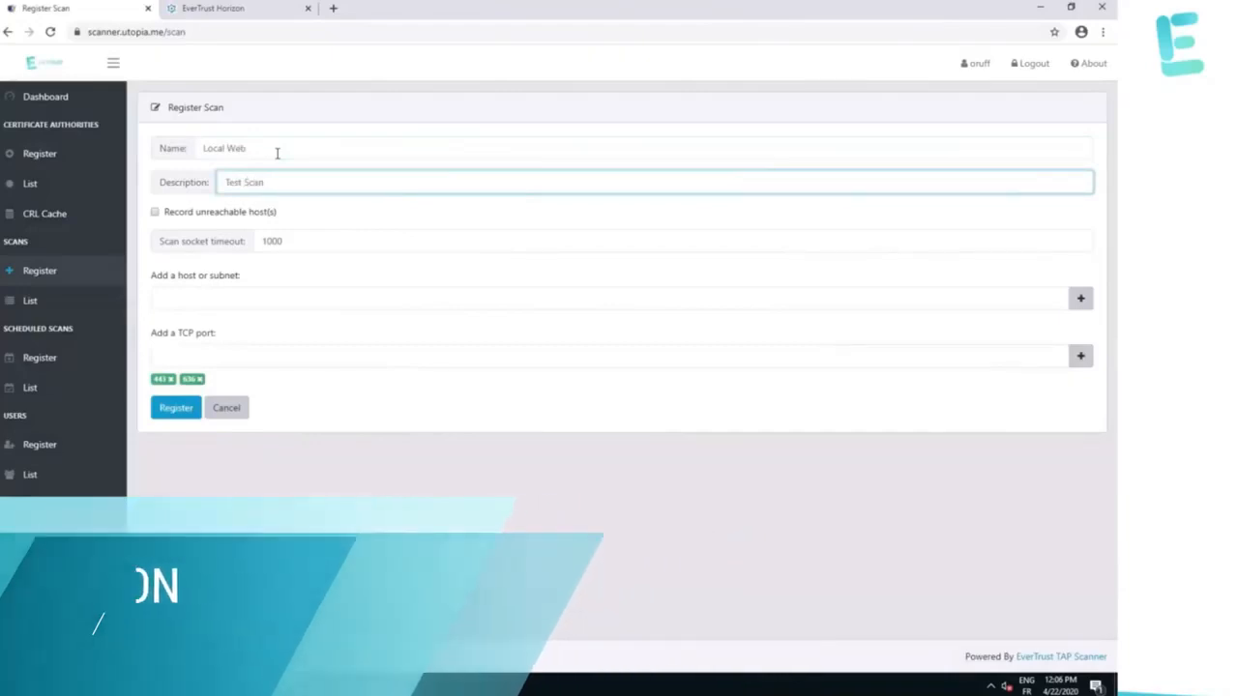
{"action": "key", "text": "Tab"}
{"action": "key", "text": "Tab"}
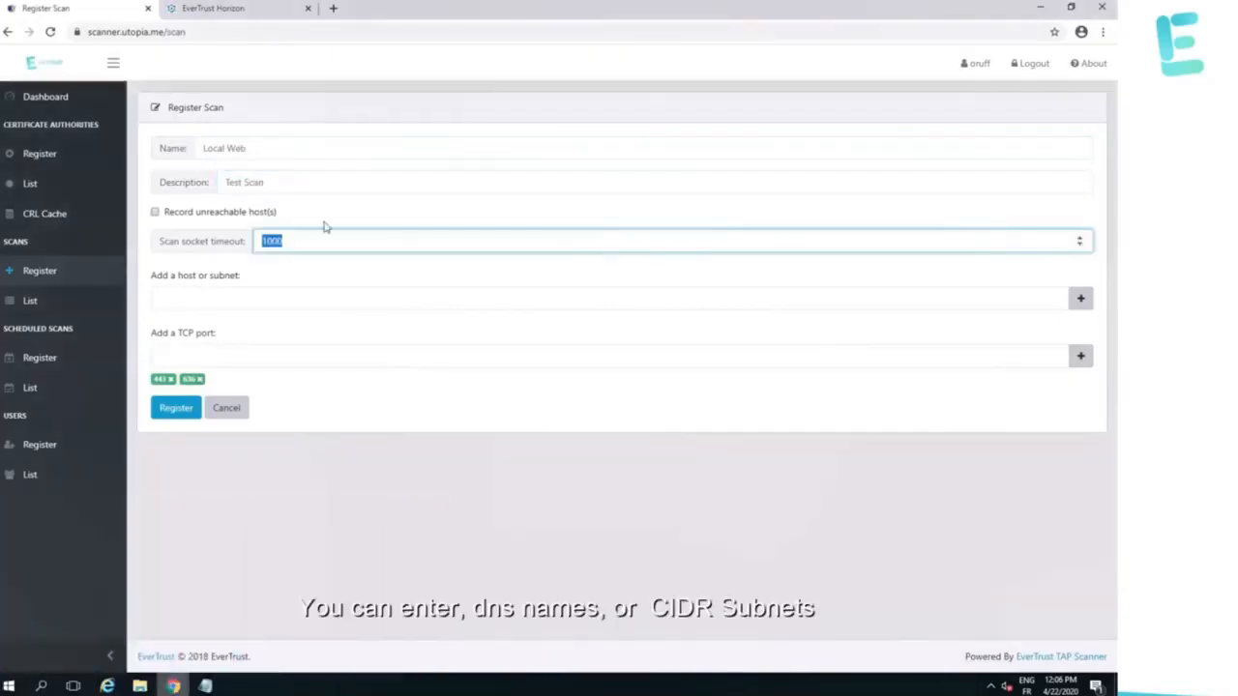
Add subnet 172.17.2.96/28 as a target, drop port 636, and register the scan.
{"action": "left_click", "coordinate": [517, 296]}
{"action": "type", "text": "172.17.2.96/28"}
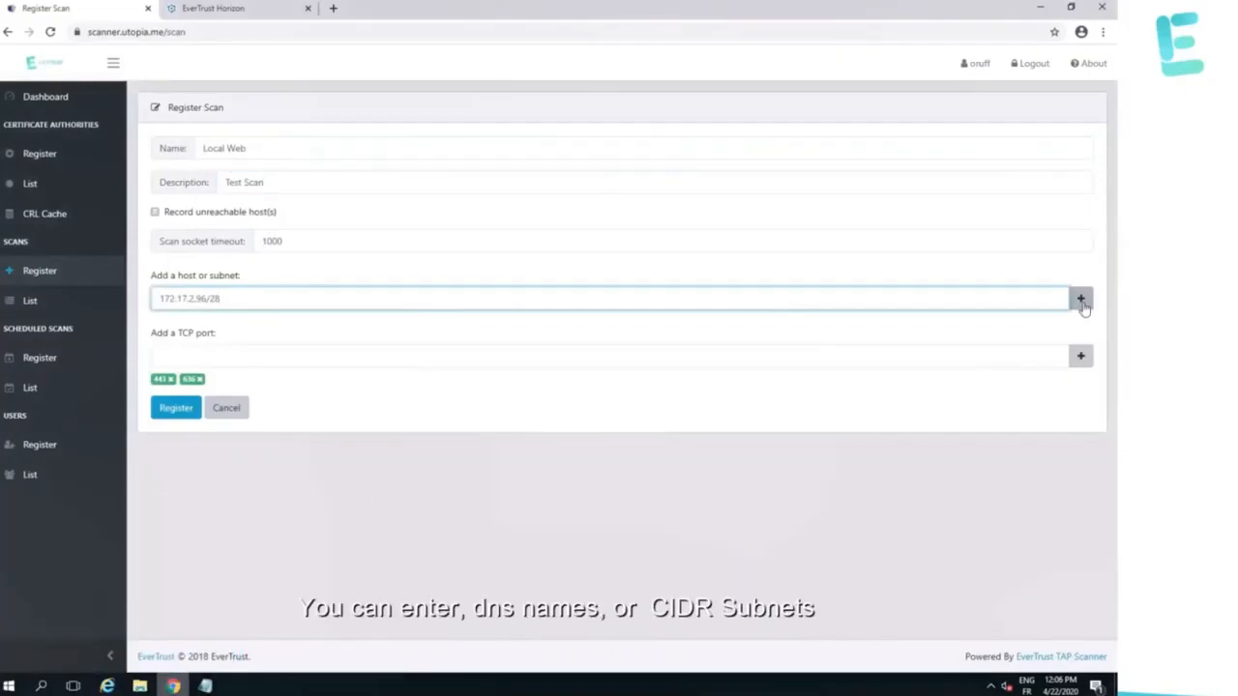
{"action": "left_click", "coordinate": [1081, 300]}
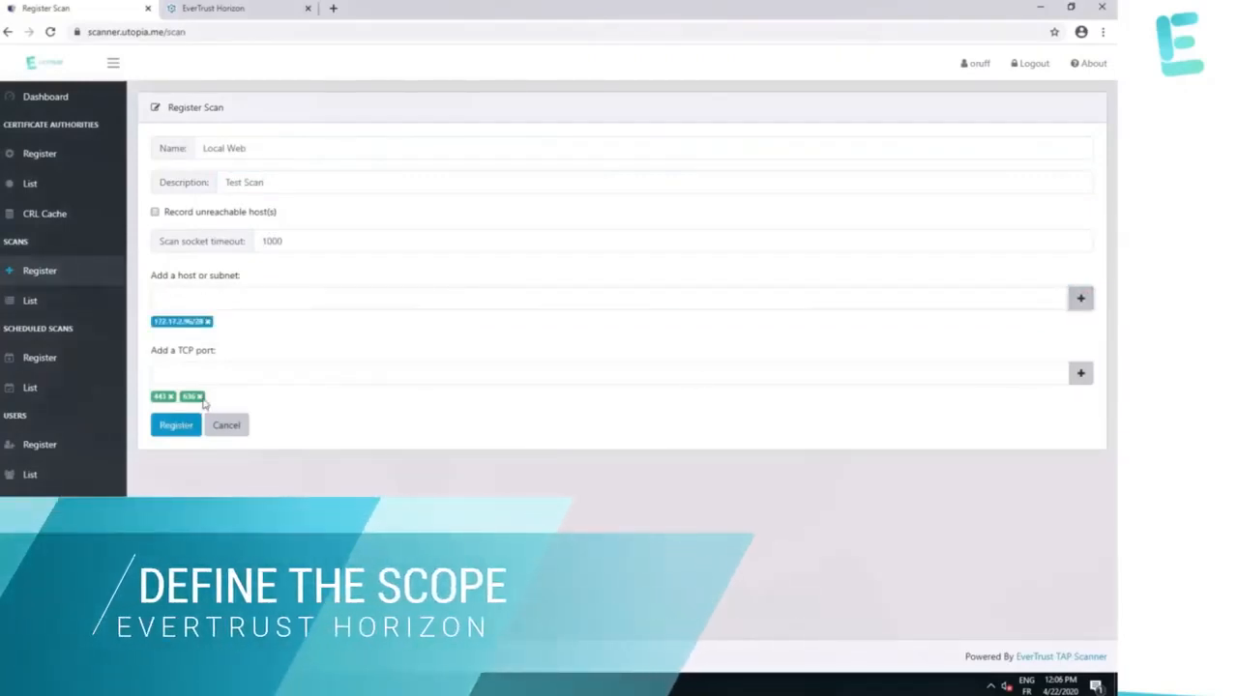
{"action": "left_click", "coordinate": [201, 398]}
{"action": "left_click", "coordinate": [172, 427]}
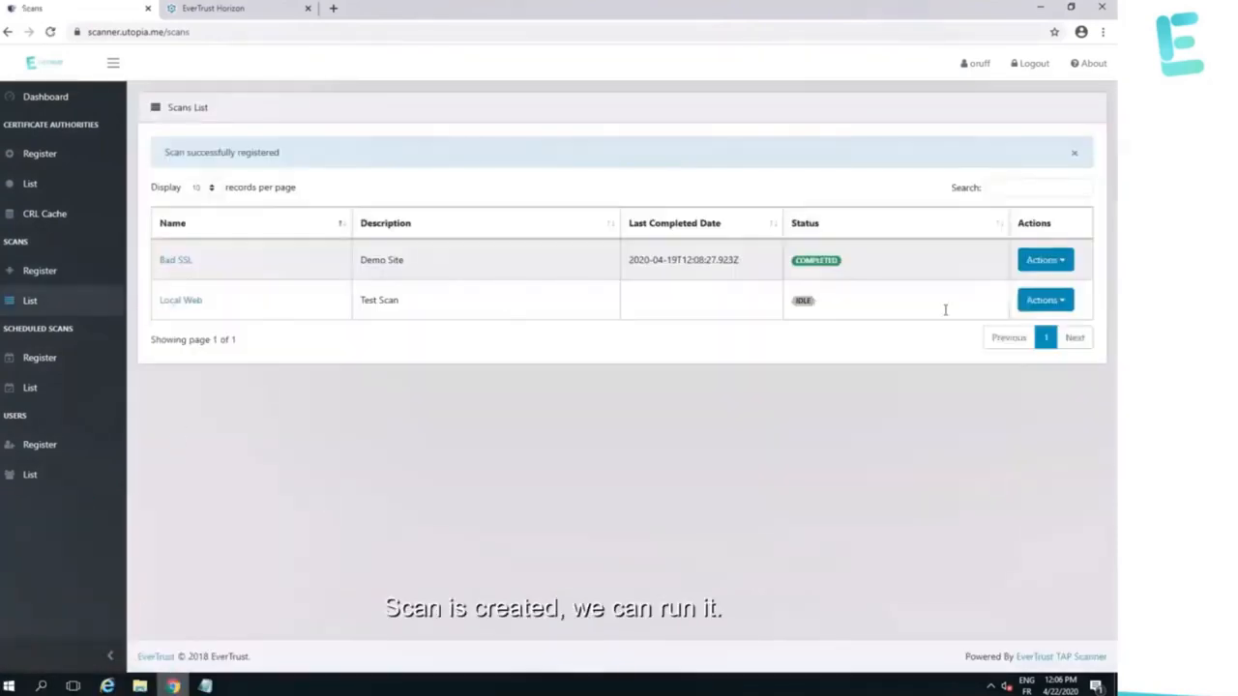
Run the Local Web scan and open its report.
{"action": "left_click", "coordinate": [1065, 303]}
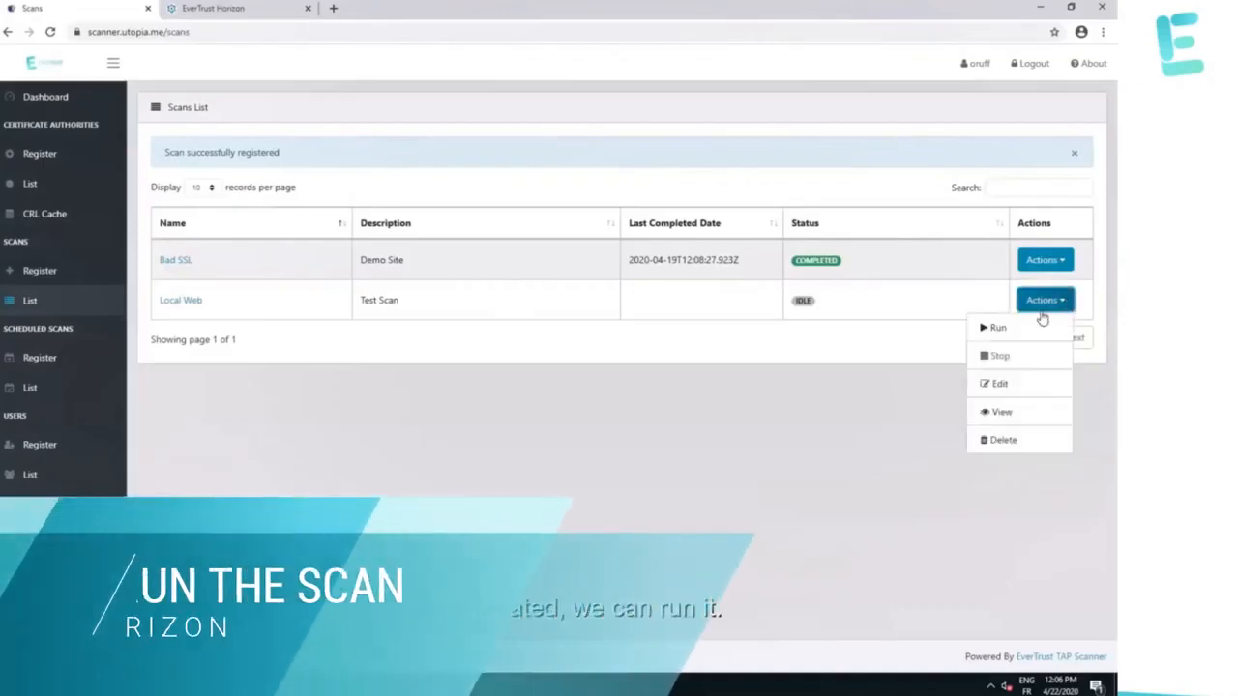
{"action": "left_click", "coordinate": [996, 330]}
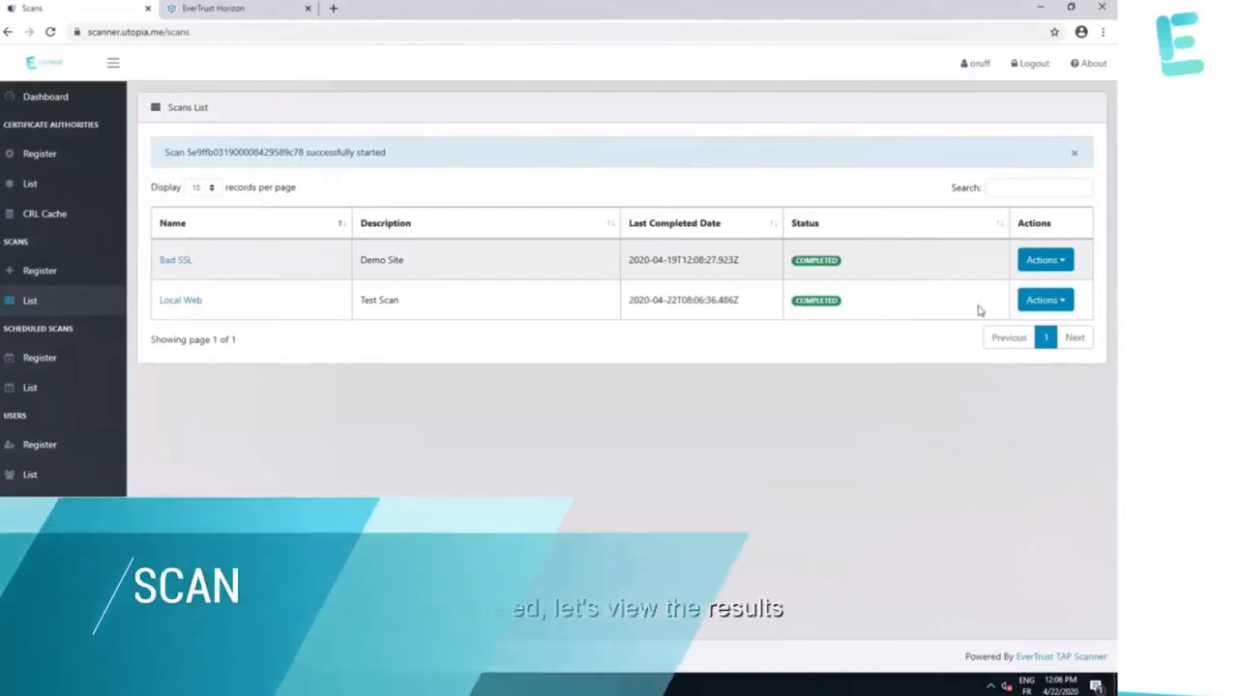
{"action": "left_click", "coordinate": [182, 302]}
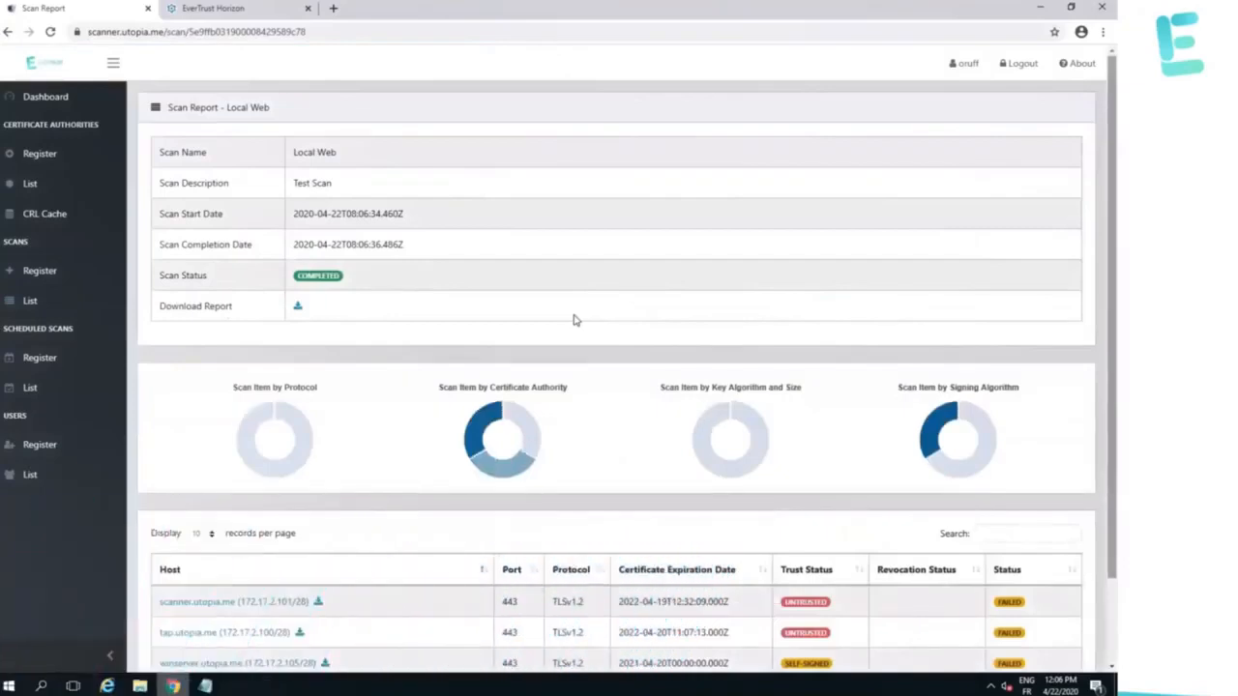
{"action": "scroll", "coordinate": [574, 320], "scroll_direction": "down", "scroll_amount": 1}
{"action": "scroll", "coordinate": [574, 319], "scroll_direction": "down", "scroll_amount": 1}
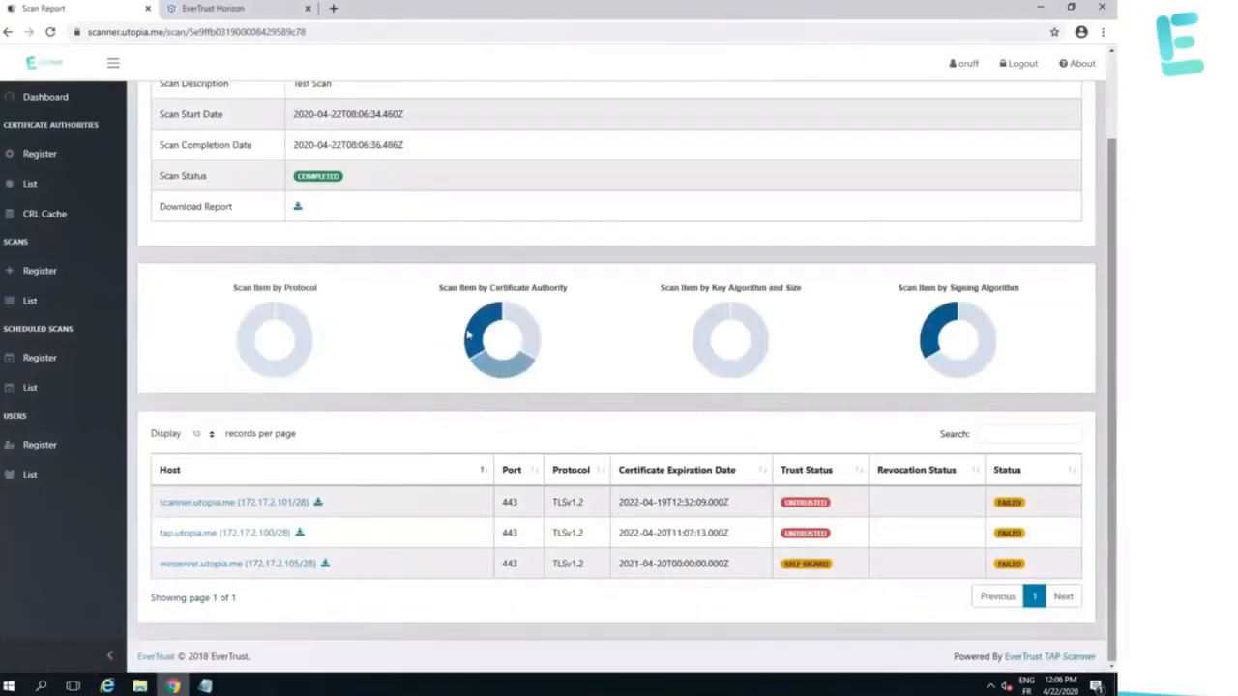
Read the report's donut charts and expand the winserver.utopia.me certificate details.
{"action": "mouse_move", "coordinate": [470, 333]}
{"action": "mouse_move", "coordinate": [498, 364]}
{"action": "mouse_move", "coordinate": [702, 365]}
{"action": "left_click", "coordinate": [200, 566]}
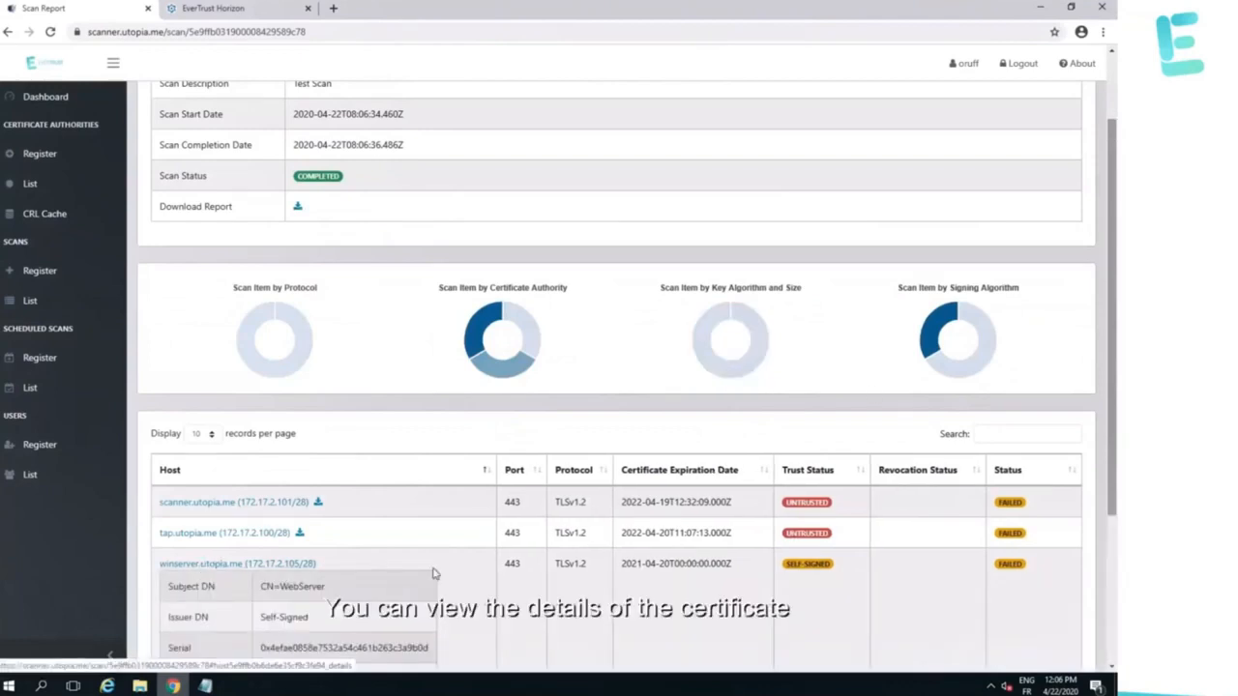
{"action": "scroll", "coordinate": [433, 573], "scroll_direction": "down", "scroll_amount": 3}
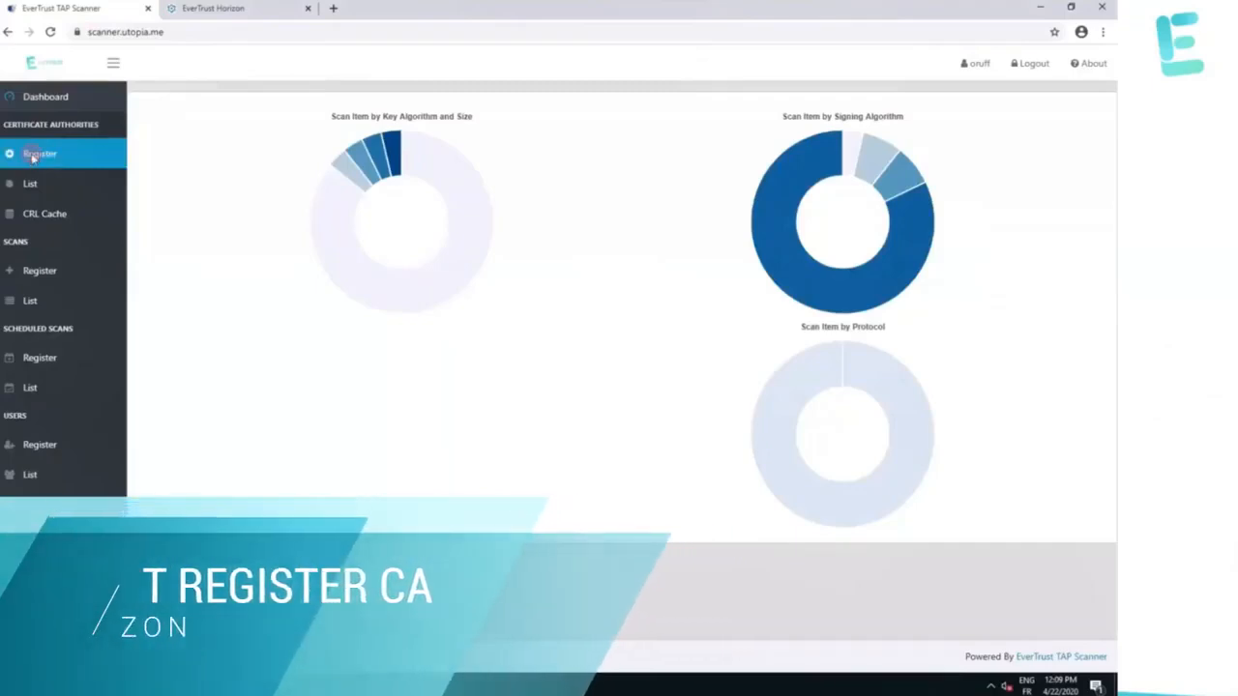
Upload MS-Issuing_CA.pem as a new certificate authority.
{"action": "left_click", "coordinate": [32, 161]}
{"action": "left_click", "coordinate": [701, 170]}
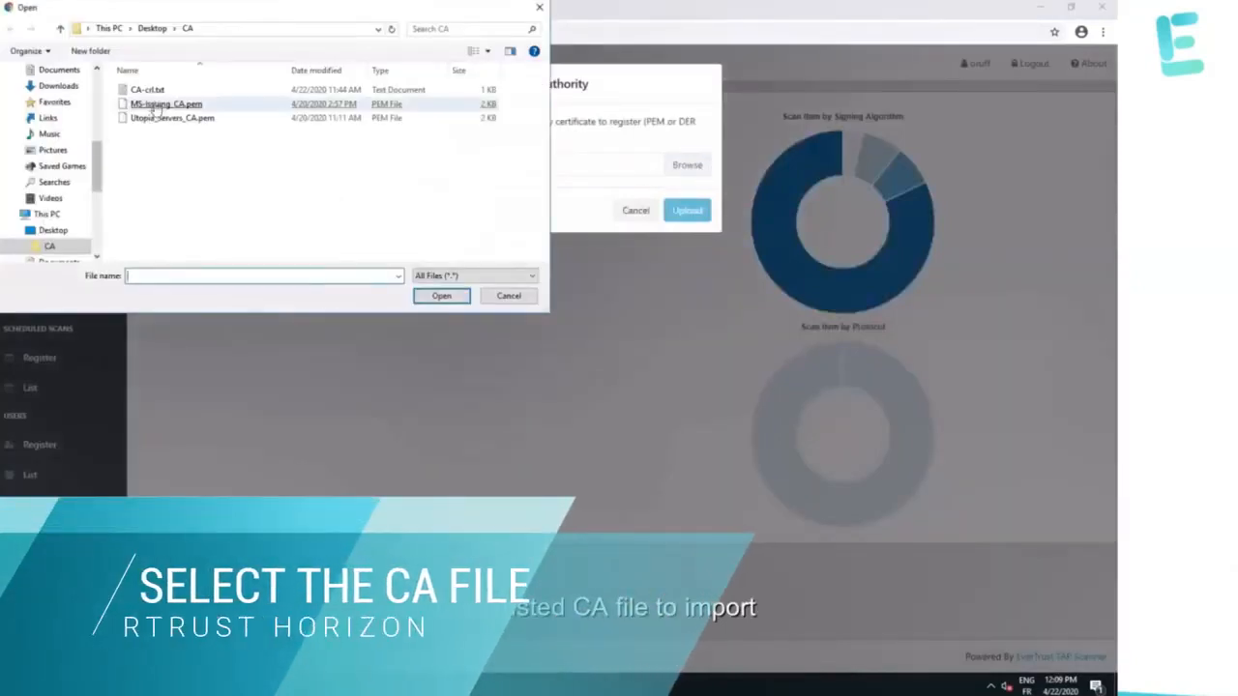
{"action": "double_click", "coordinate": [155, 105]}
{"action": "left_click", "coordinate": [692, 218]}
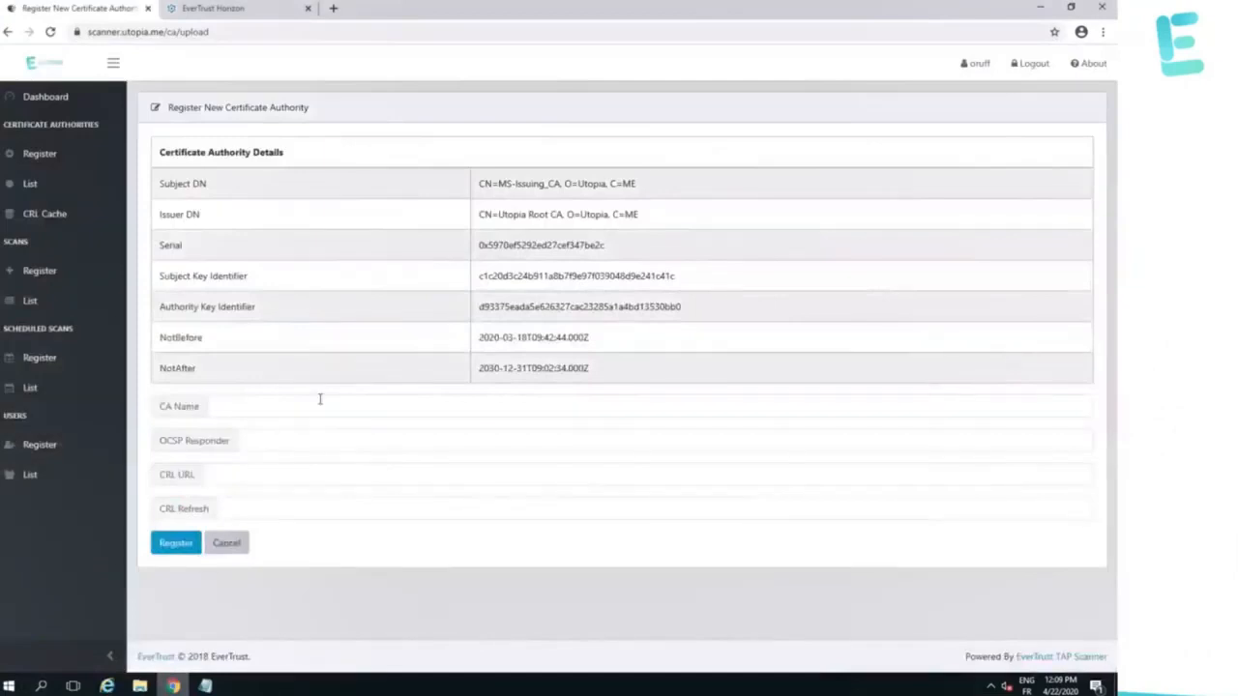
Name the CA 'MS-Issuing', paste its CRL URL, set CRL refresh 300, and register it.
{"action": "left_click", "coordinate": [286, 407]}
{"action": "type", "text": "MS-"}
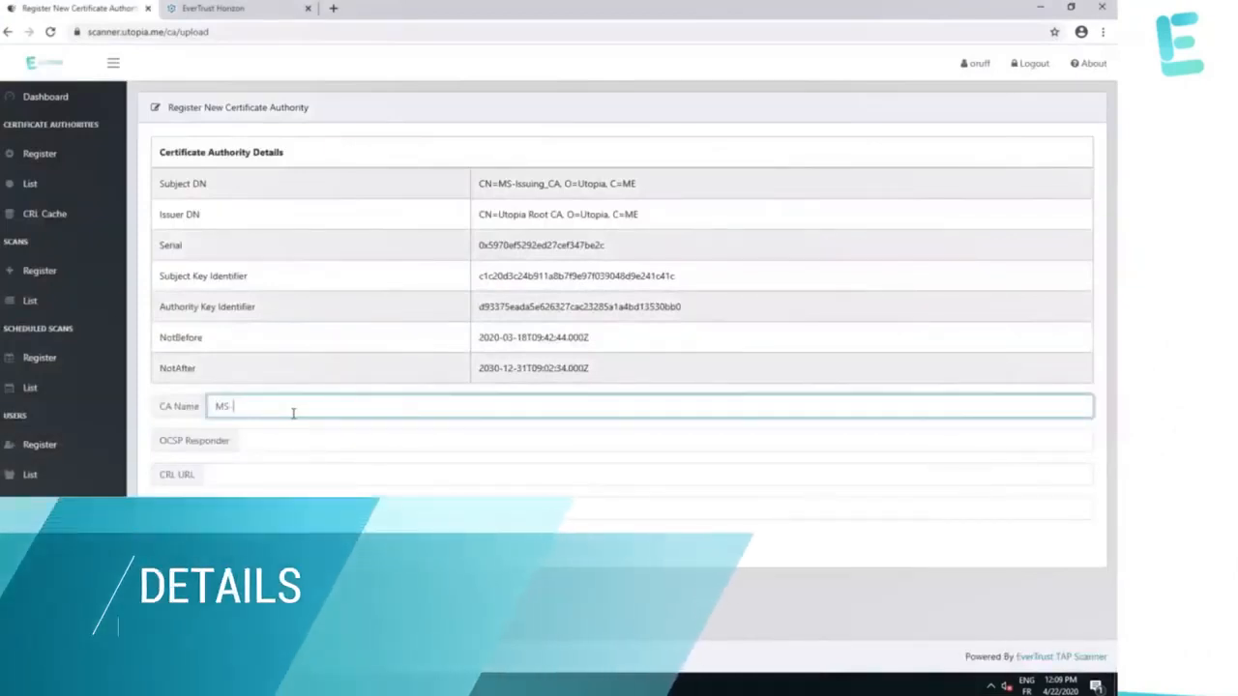
{"action": "type", "text": "Issuin"}
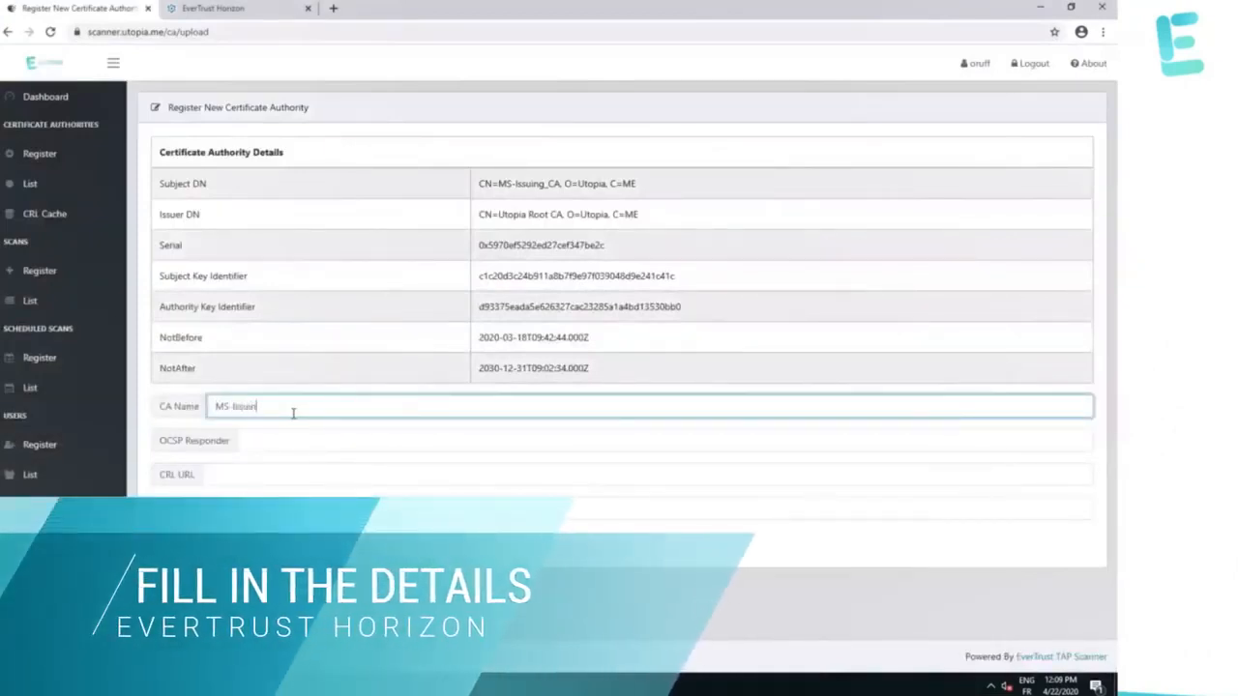
{"action": "type", "text": "g"}
{"action": "key", "text": "Tab"}
{"action": "left_click", "coordinate": [825, 474]}
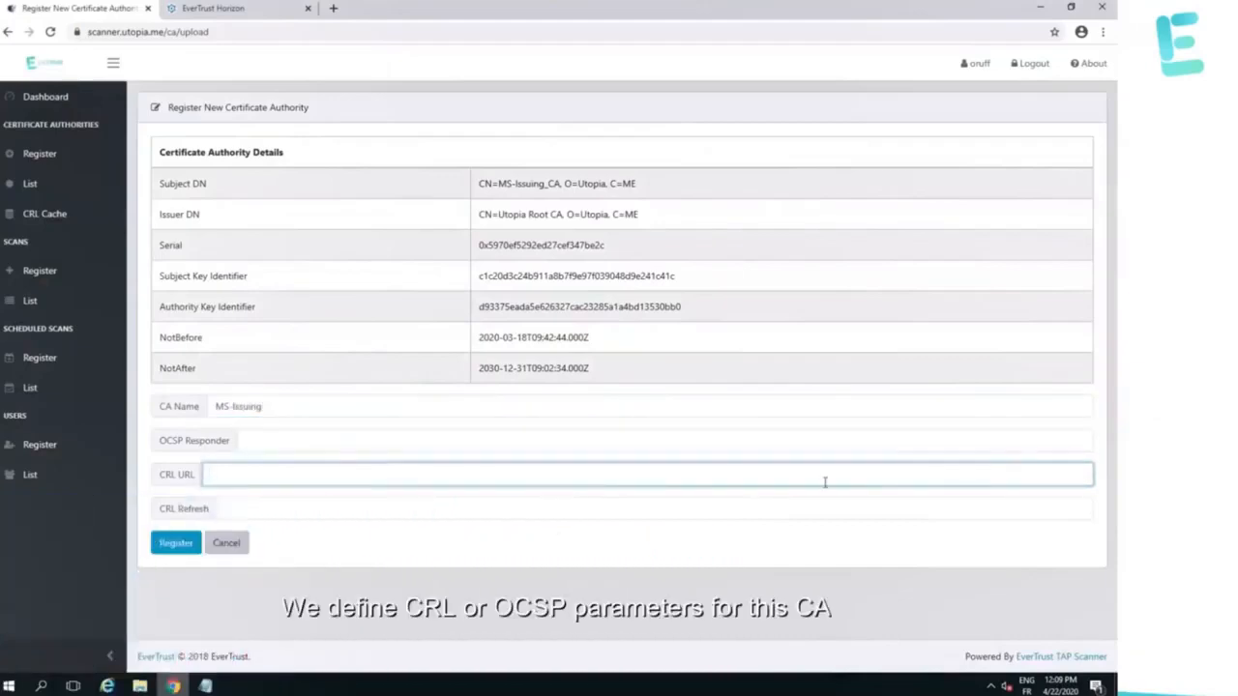
{"action": "type", "text": "http://issuing1.utopia.me/CertEnroll/MS-Issuing_CA.crl"}
{"action": "left_click", "coordinate": [738, 516]}
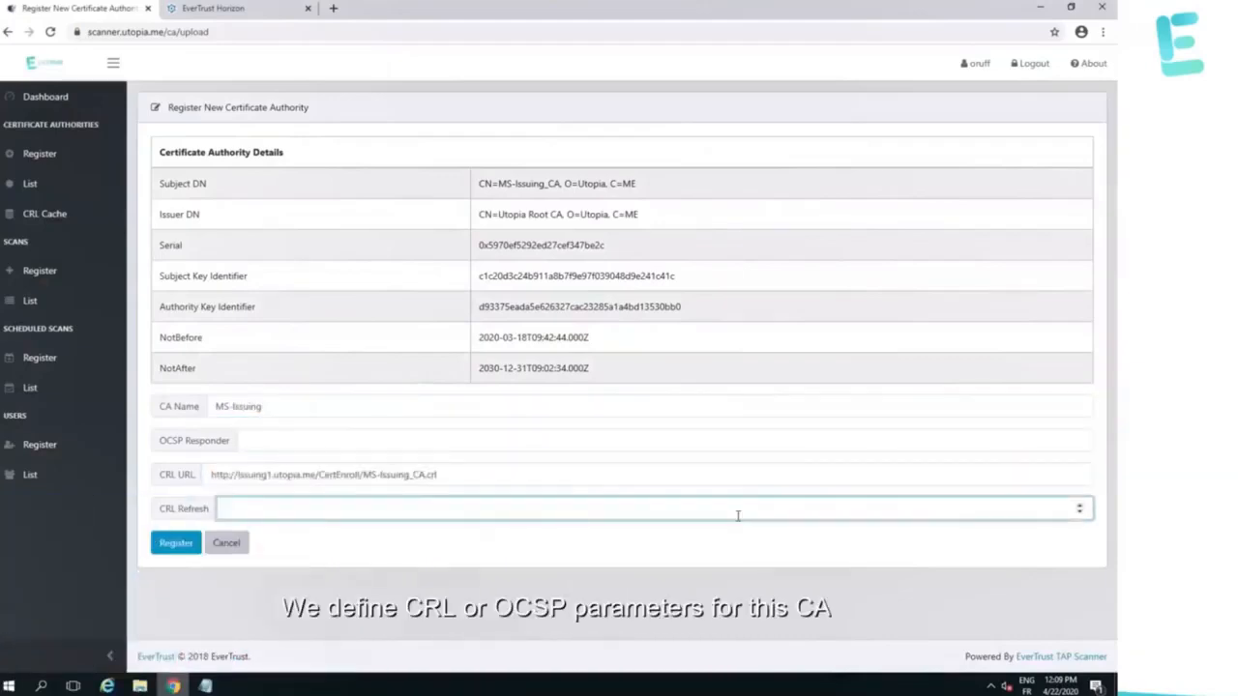
{"action": "type", "text": "300"}
{"action": "left_click", "coordinate": [170, 547]}
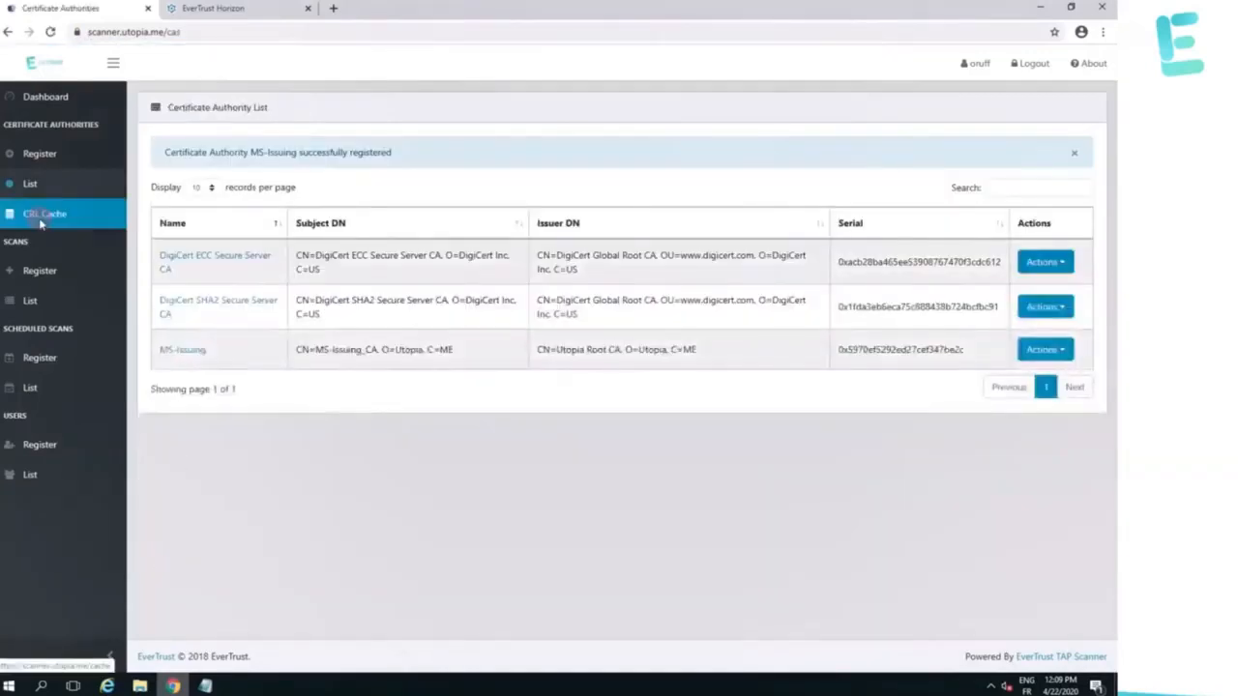
Confirm the MS-Issuing entry in the CRL Cache, then go to the scans list.
{"action": "left_click", "coordinate": [41, 223]}
{"action": "left_click_drag", "start_coordinate": [159, 275], "coordinate": [1001, 287]}
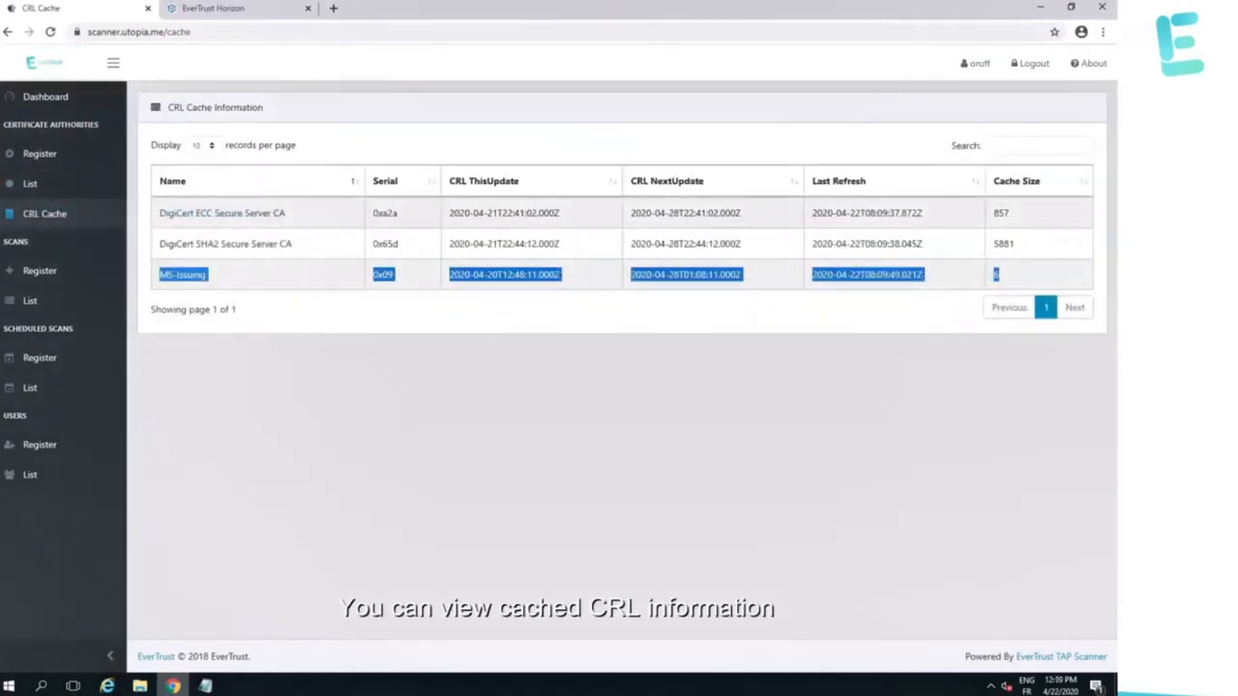
{"action": "left_click", "coordinate": [30, 301]}
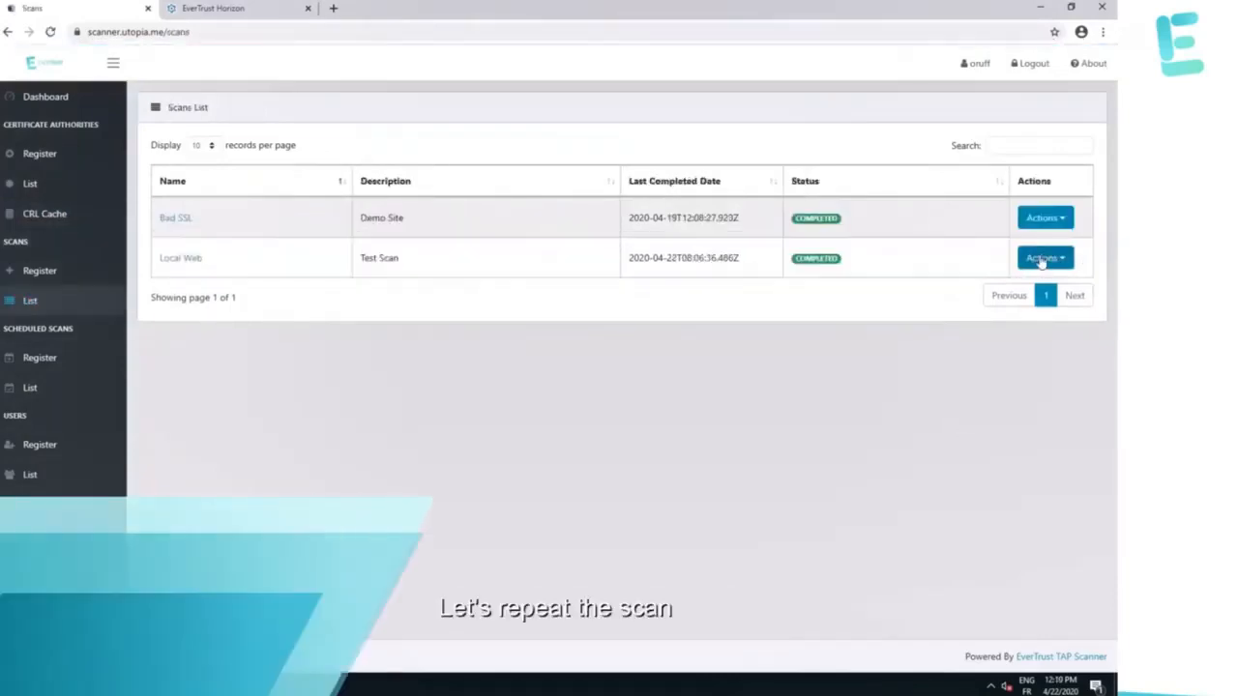
Rerun the Local Web scan and open its fresh report.
{"action": "left_click", "coordinate": [1037, 262]}
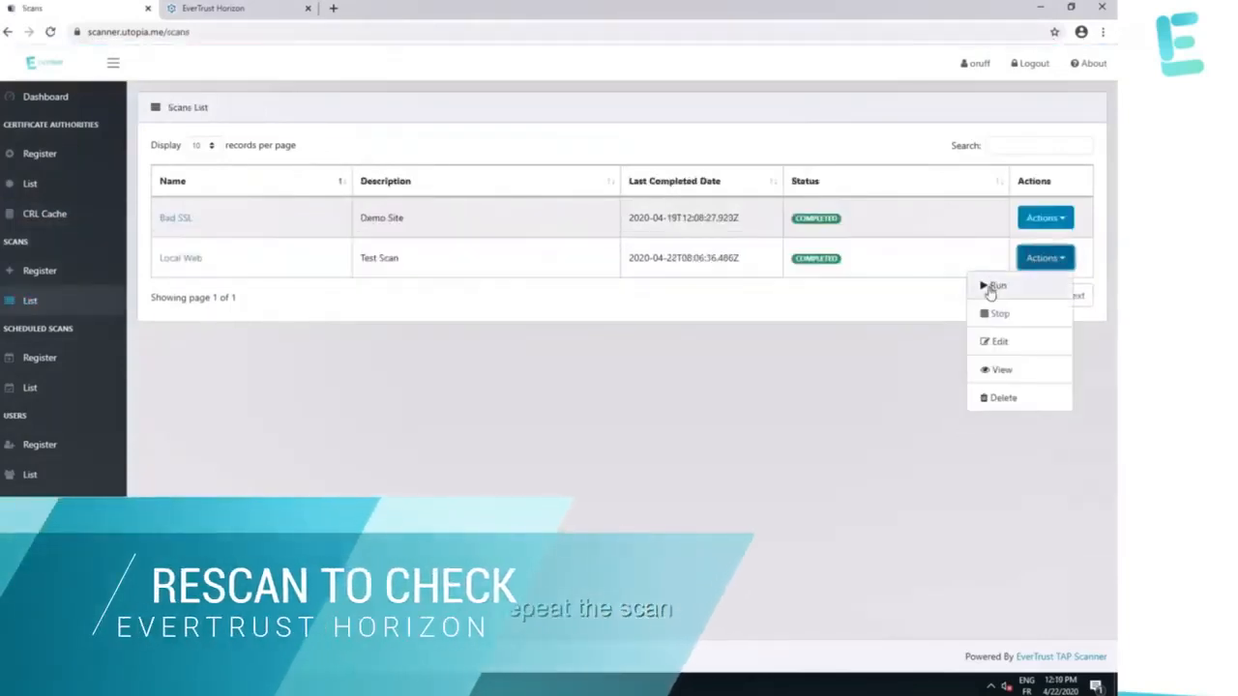
{"action": "left_click", "coordinate": [993, 289]}
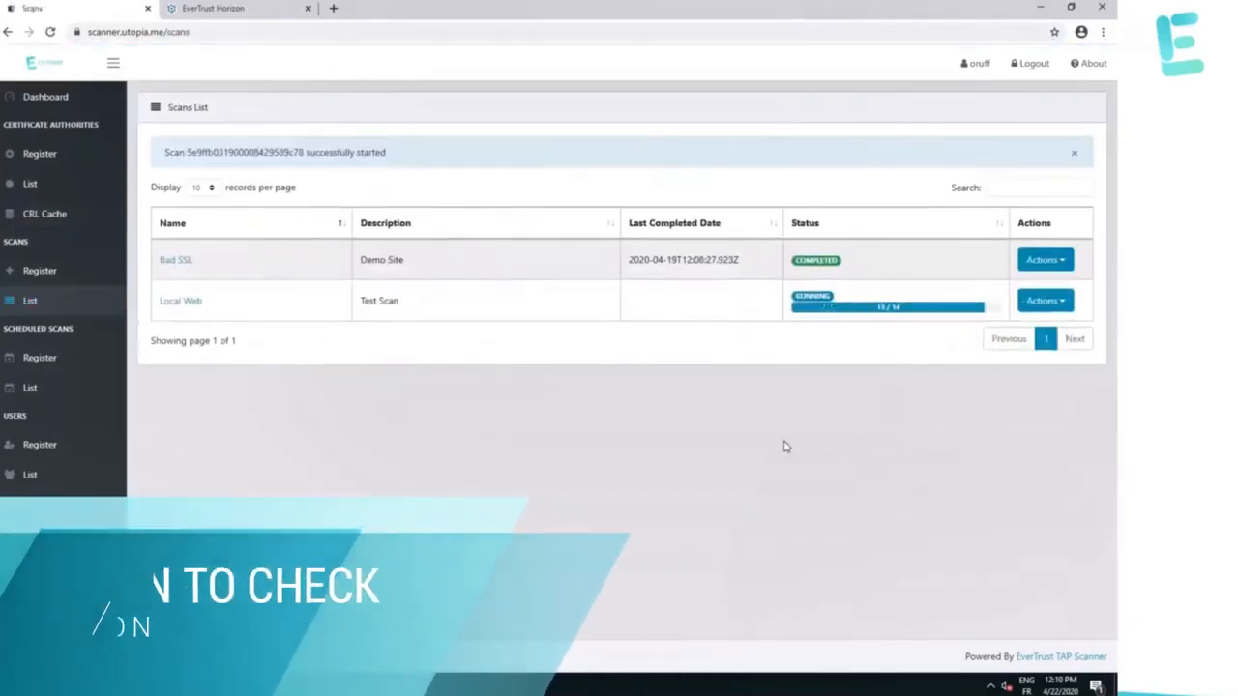
{"action": "left_click", "coordinate": [170, 305]}
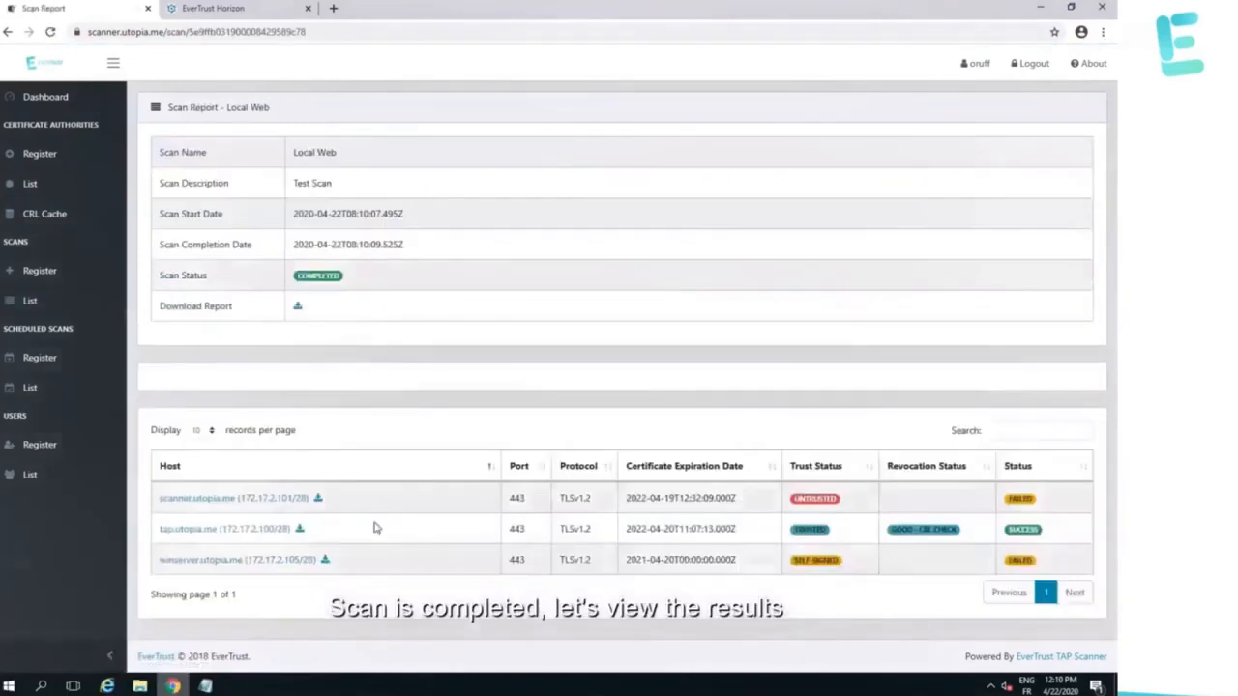
Expand the tap.utopia.me certificate details, now trusted with a good CRL check.
{"action": "scroll", "coordinate": [634, 622], "scroll_direction": "down", "scroll_amount": 2}
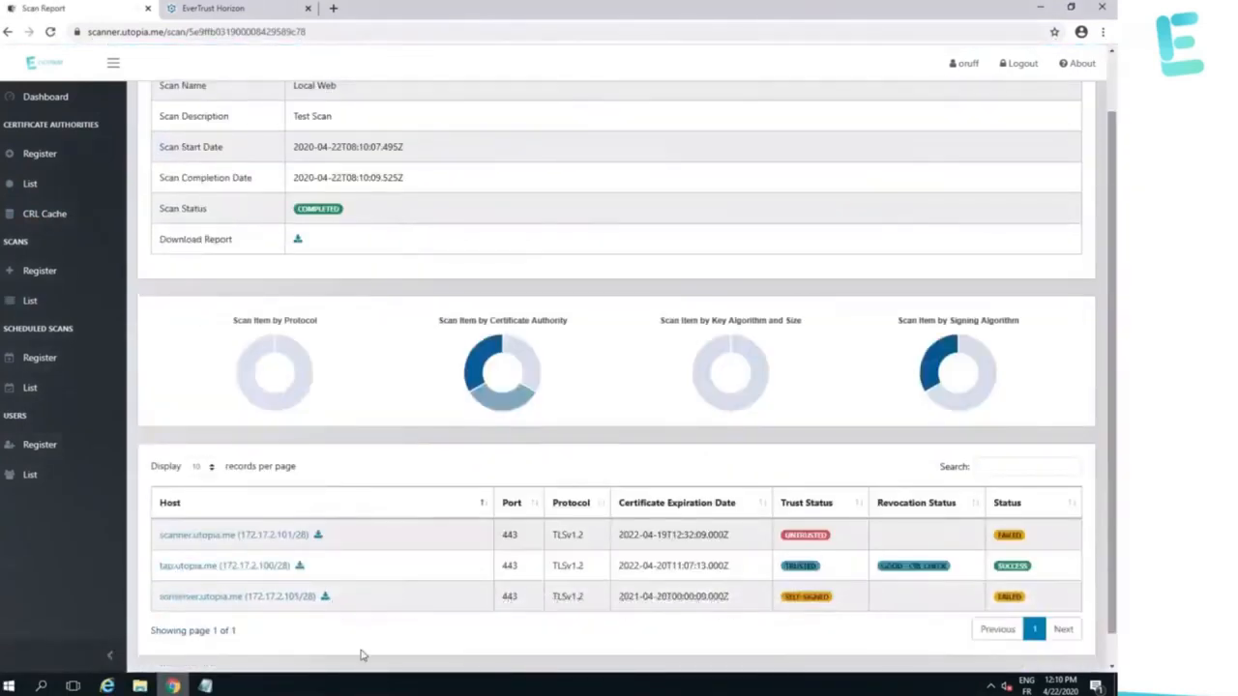
{"action": "left_click", "coordinate": [359, 566]}
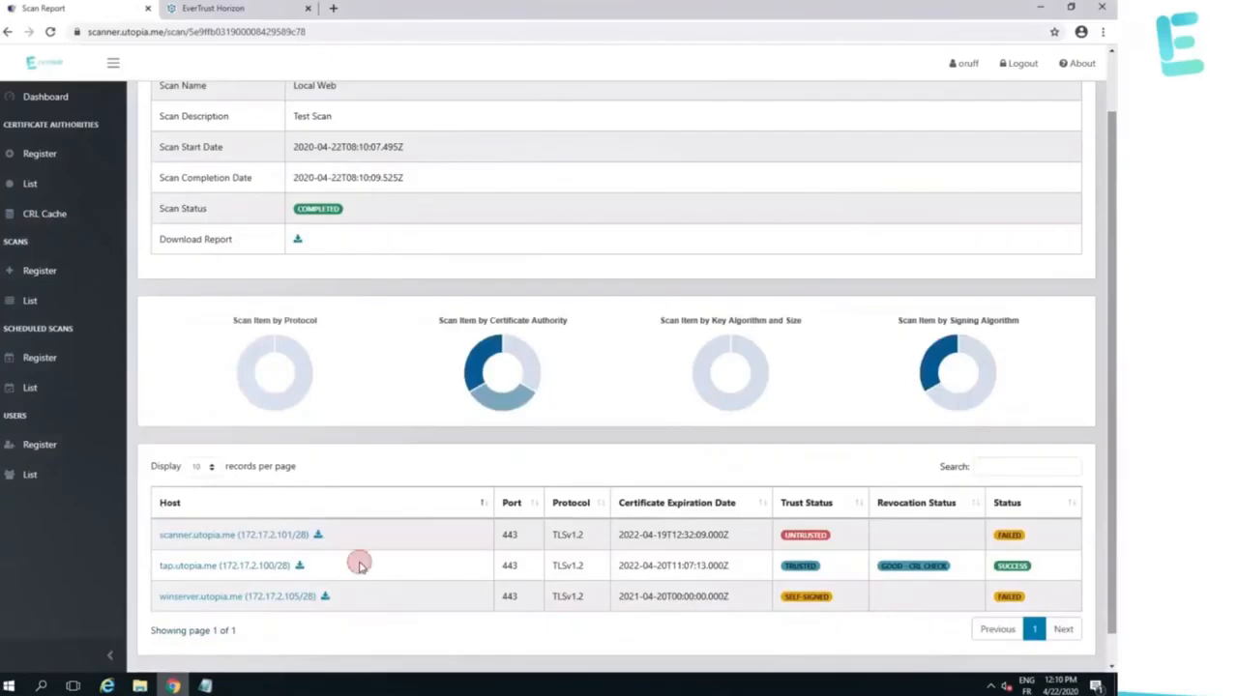
{"action": "left_click", "coordinate": [210, 568]}
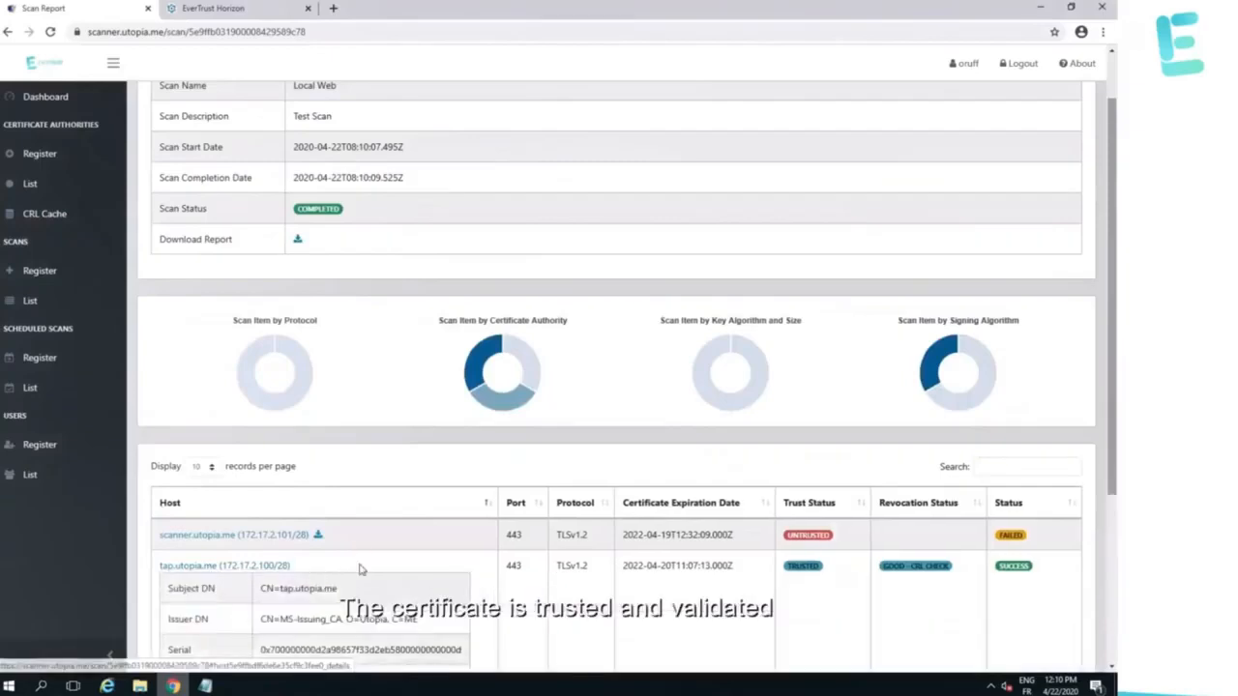
{"action": "scroll", "coordinate": [359, 569], "scroll_direction": "down", "scroll_amount": 2}
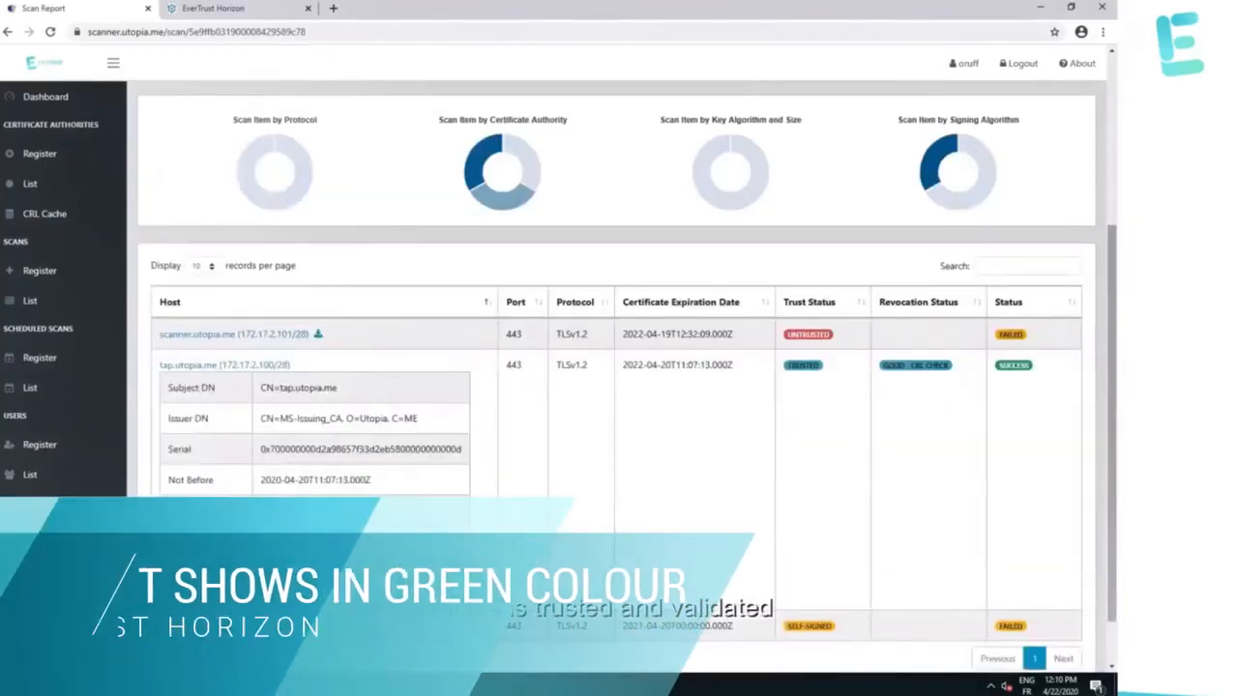